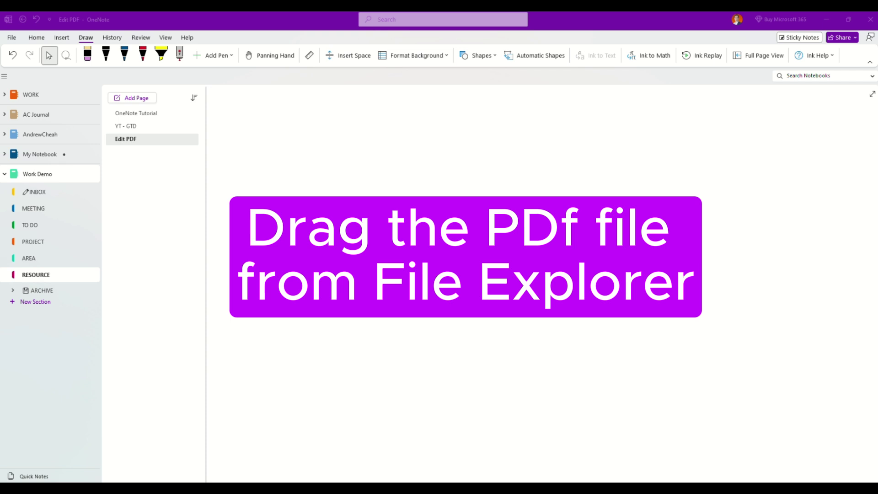
Step: Drag the Training-materials PDF from File Explorer and drop it onto the empty Edit PDF page
drag(314, 171, 323, 176)
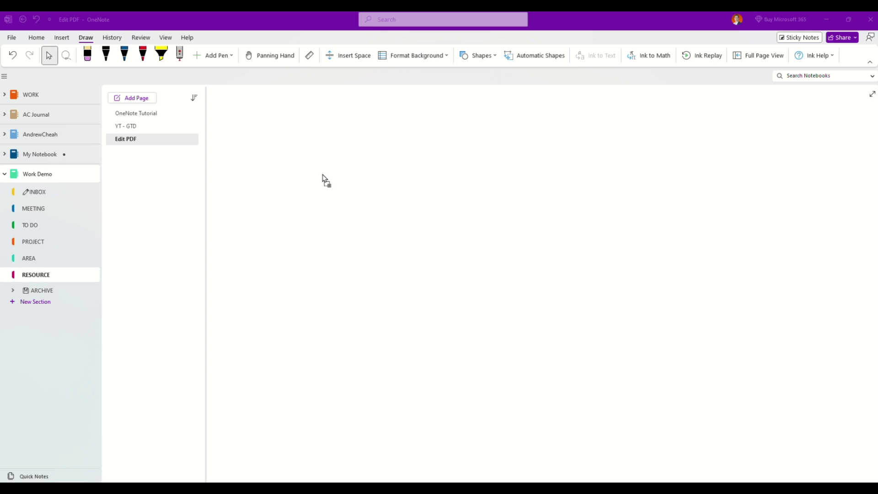
drag(322, 176, 324, 178)
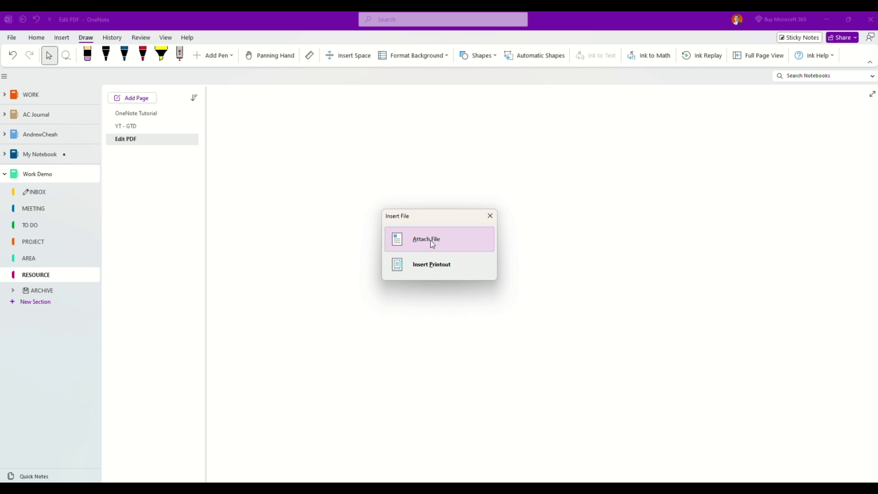
Step: Insert the PDF as printout pages and look through the inserted slides
click(432, 266)
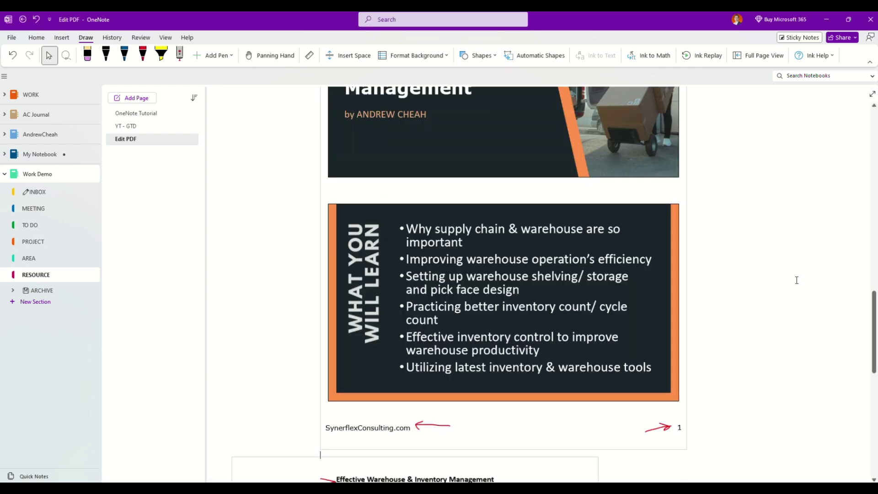
scroll(733, 288, up, 15)
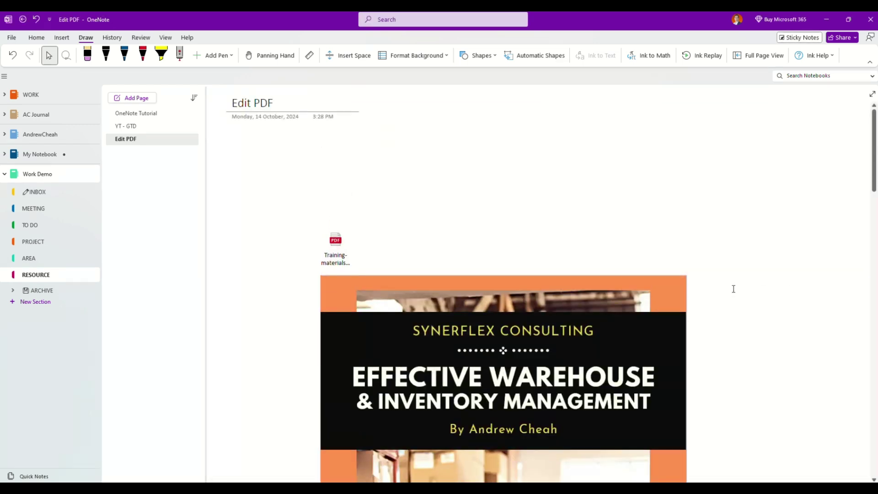
scroll(733, 289, down, 15)
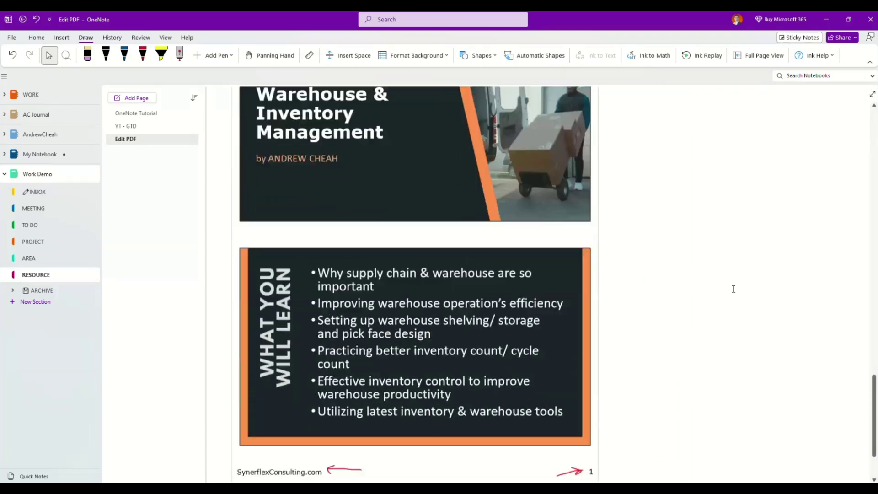
scroll(733, 289, up, 1)
scroll(733, 288, down, 1)
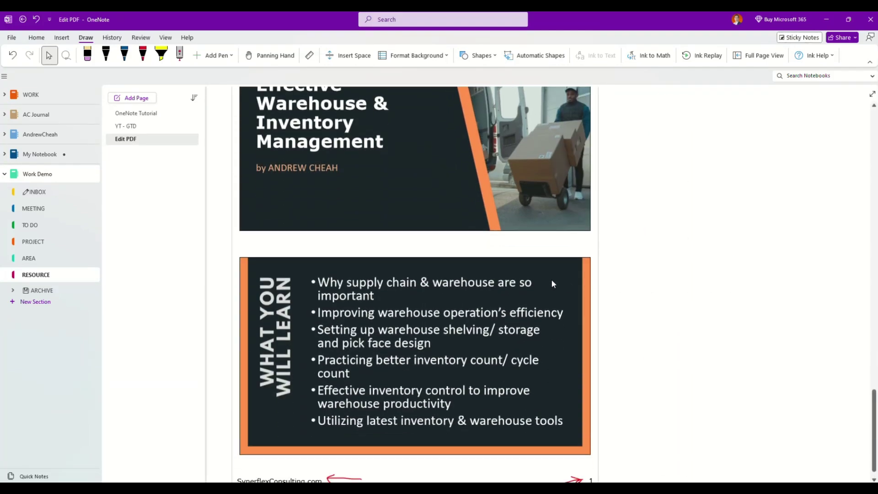
scroll(549, 281, up, 3)
scroll(549, 282, up, 1)
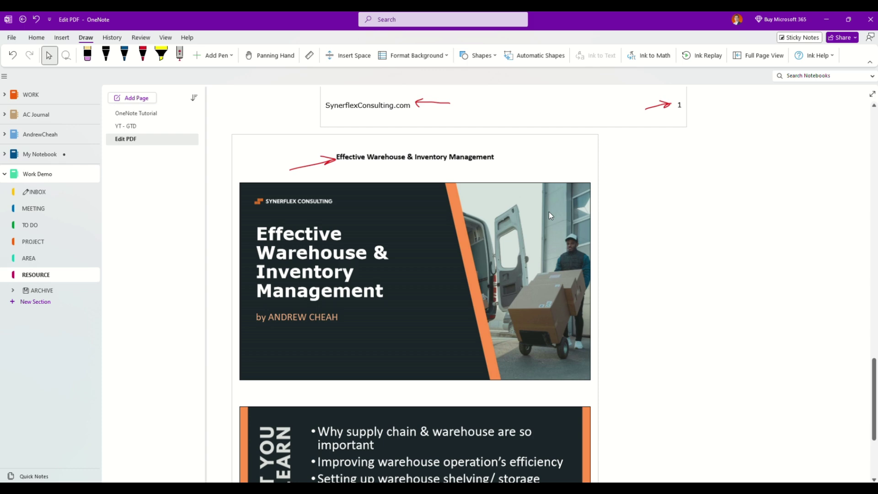
Step: Delete the extra printout page left below the footer, then select the cover image
click(568, 162)
key(Delete)
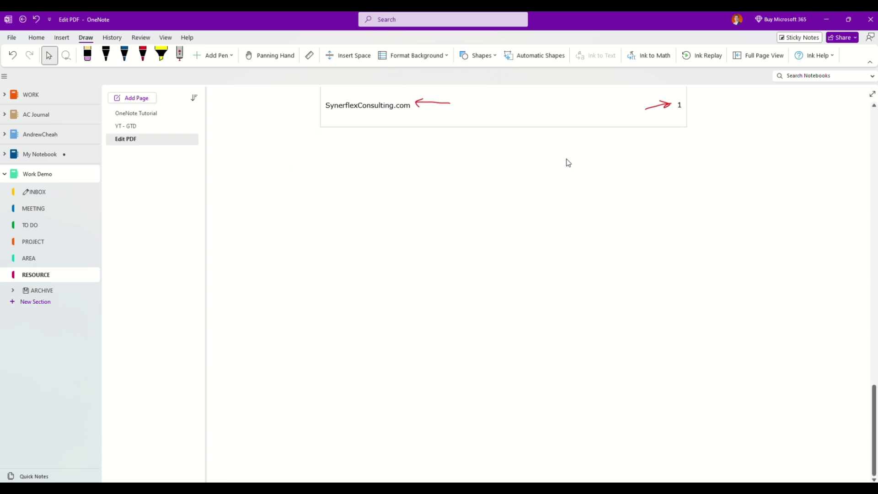
scroll(637, 255, down, 3)
scroll(639, 257, up, 5)
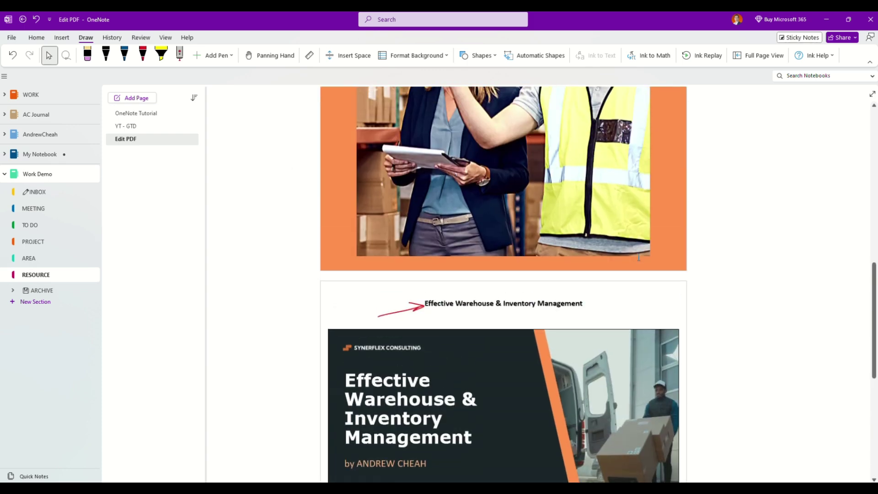
scroll(639, 257, up, 7)
scroll(617, 238, up, 3)
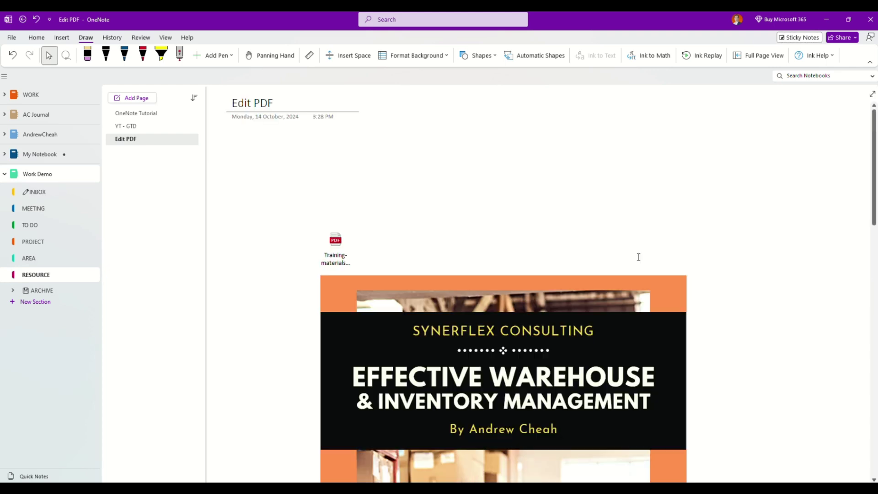
scroll(600, 221, down, 5)
click(594, 202)
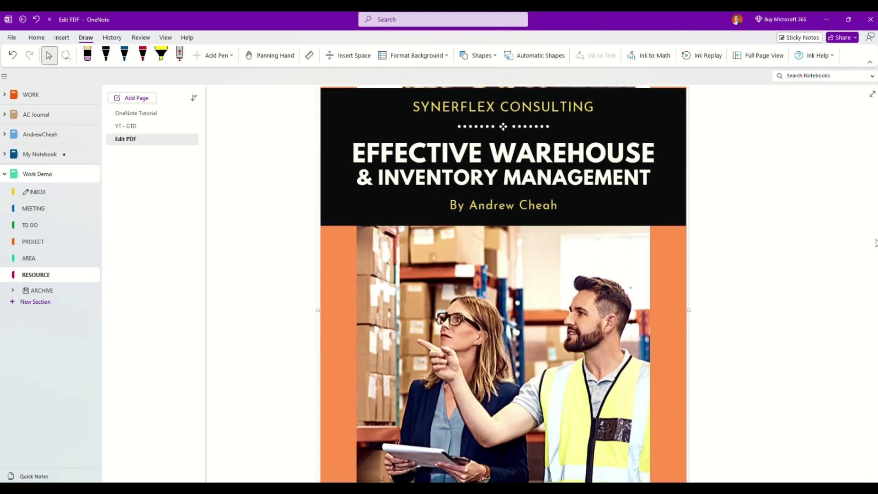
Step: Move the PDF attachment icon to the right side of the page
drag(871, 228, 872, 173)
mouse_move(337, 198)
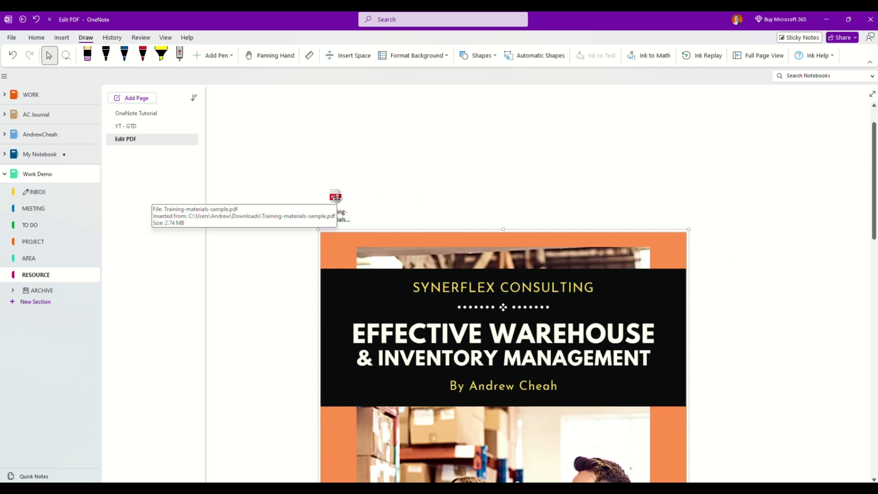
drag(336, 198, 766, 179)
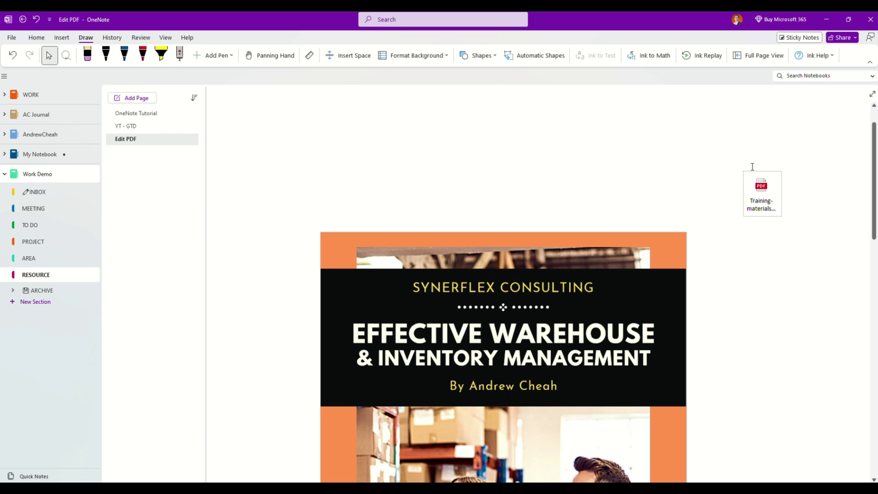
Step: Shift the warehouse photo page right and down, shrink it, and review the printouts
scroll(740, 280, down, 7)
scroll(739, 280, down, 5)
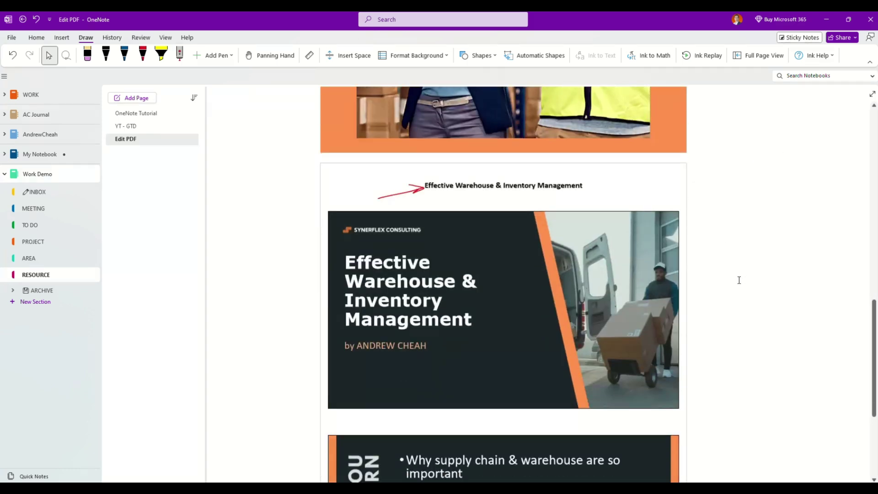
scroll(739, 280, up, 3)
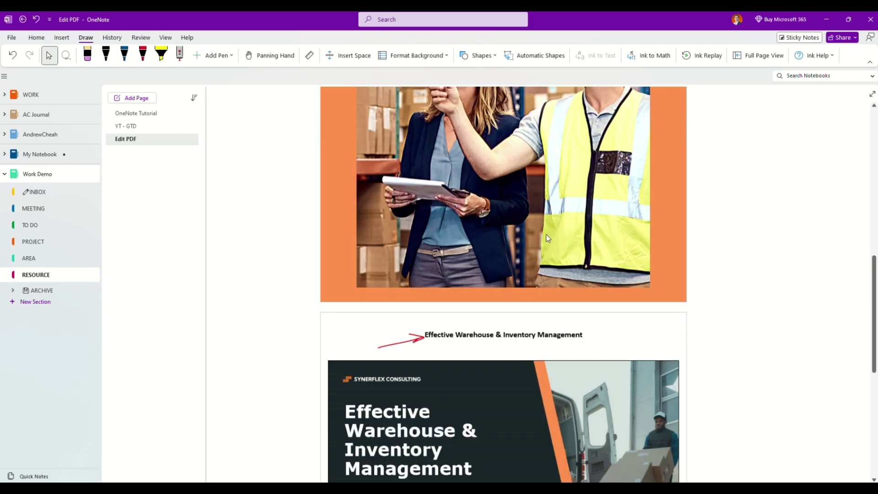
drag(545, 235, 619, 239)
drag(764, 311, 483, 167)
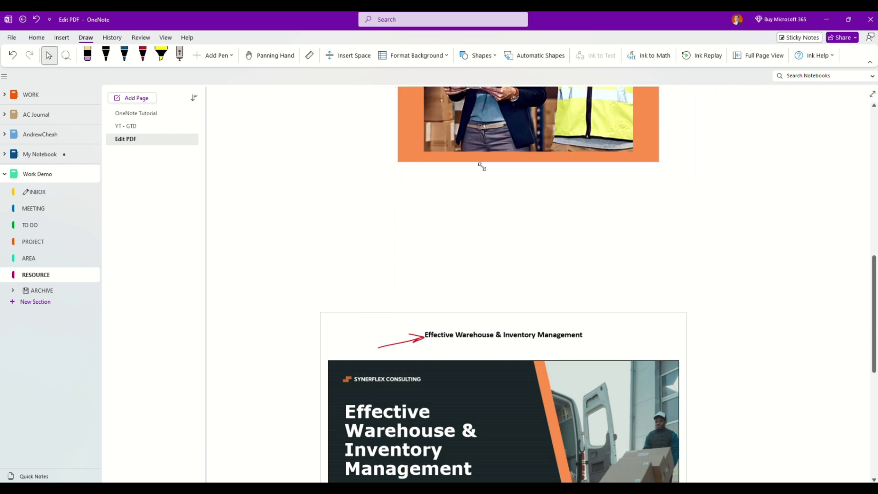
scroll(652, 293, up, 10)
scroll(651, 293, down, 3)
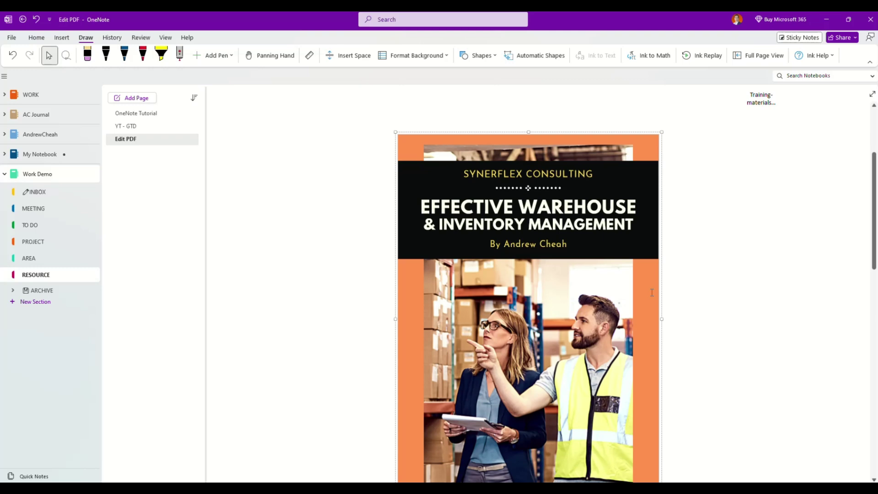
scroll(651, 293, up, 3)
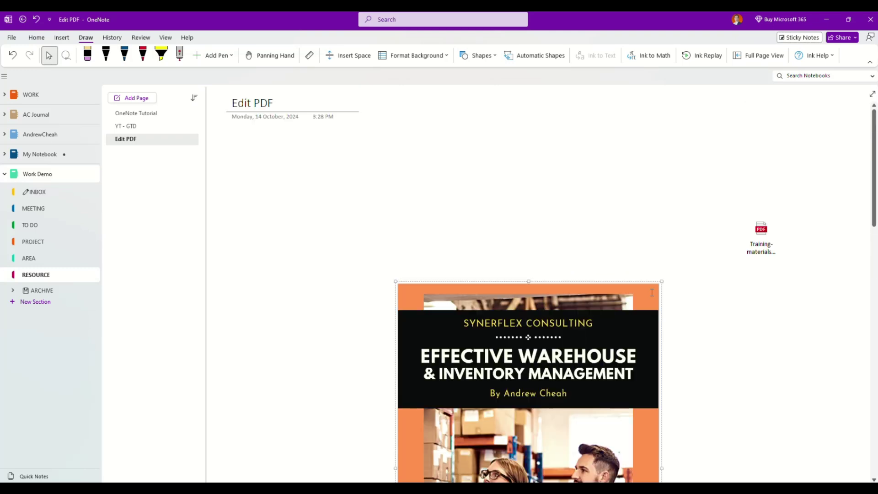
scroll(652, 293, down, 3)
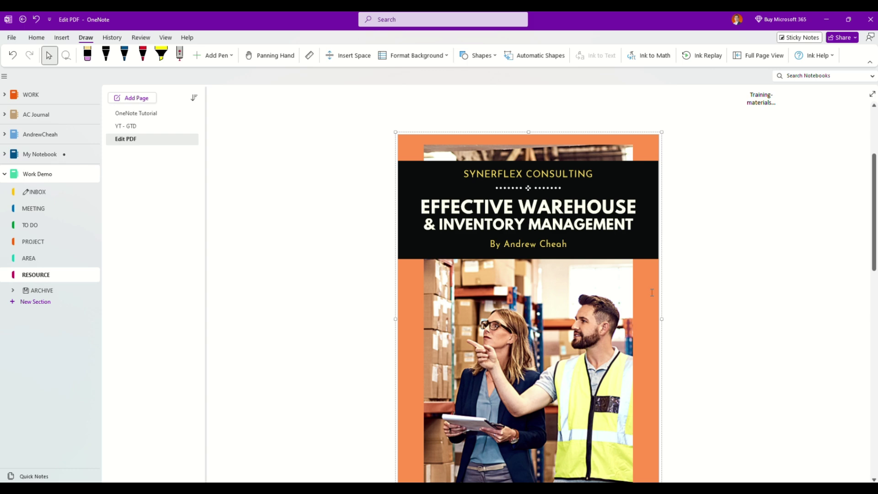
scroll(652, 293, up, 3)
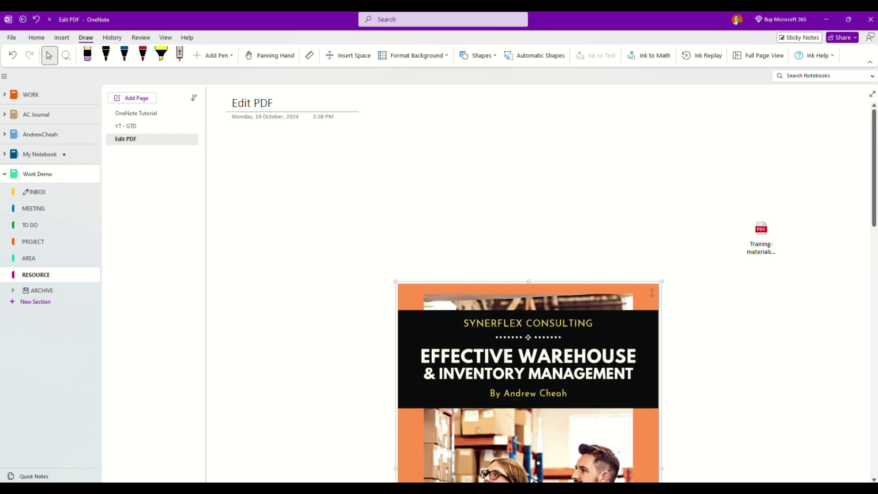
scroll(709, 352, down, 5)
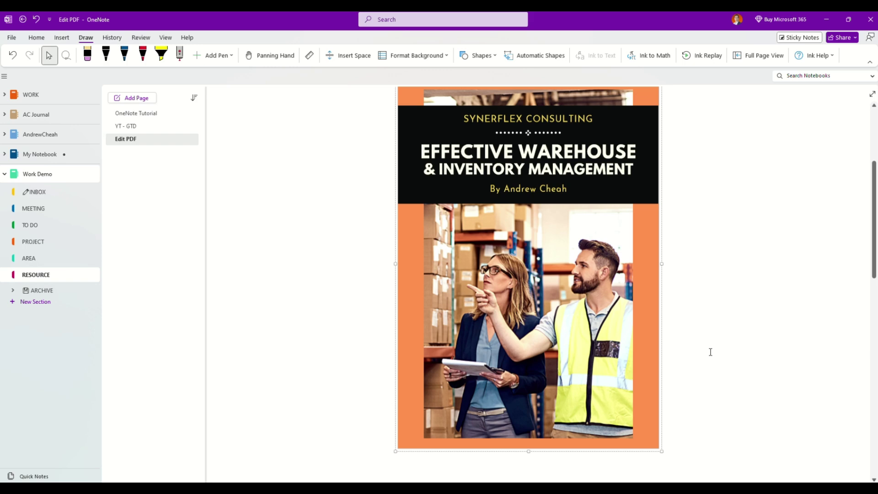
scroll(710, 352, up, 3)
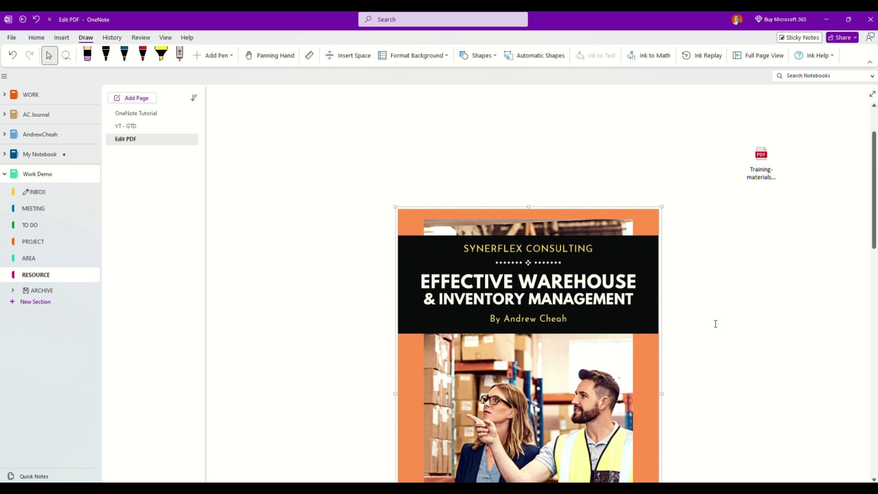
scroll(720, 313, down, 5)
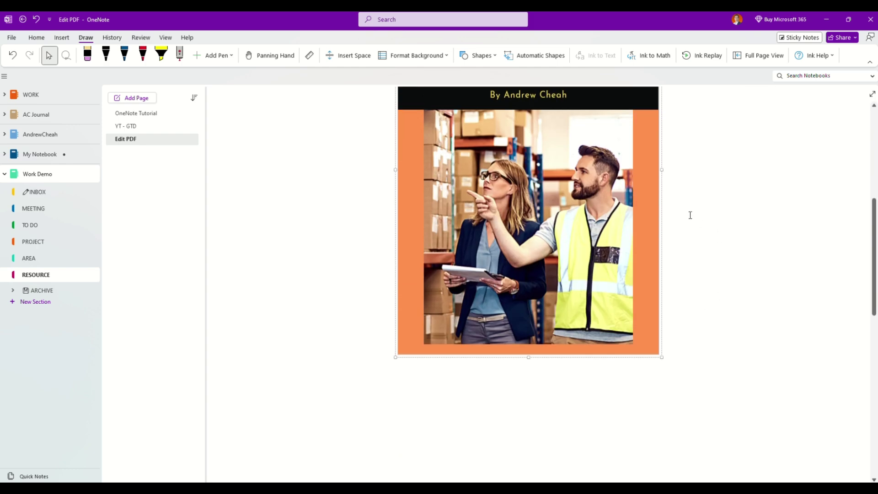
scroll(710, 280, down, 13)
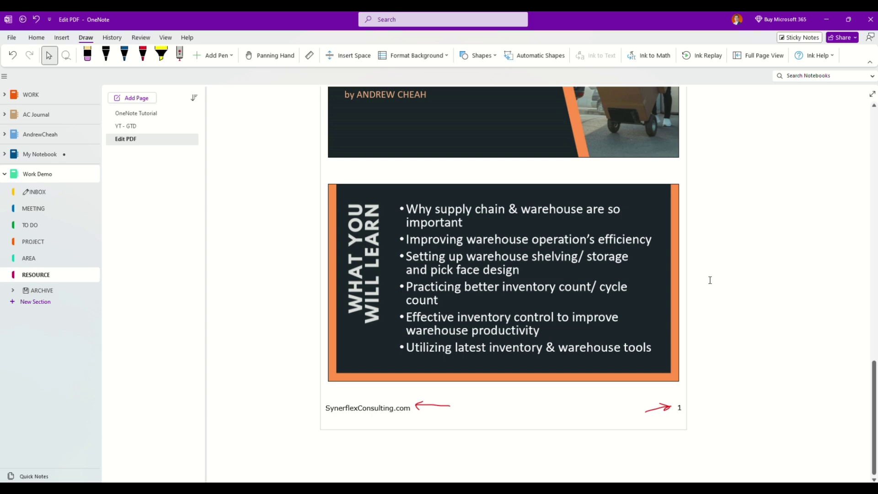
scroll(710, 280, up, 20)
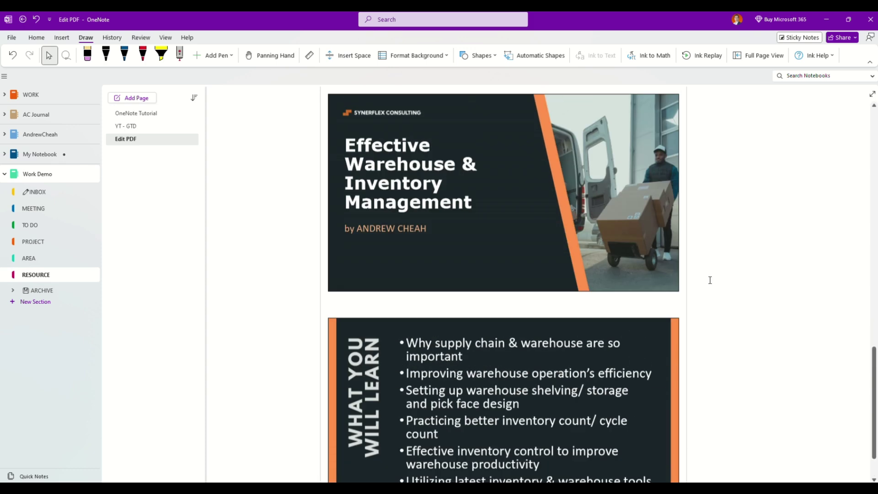
scroll(552, 218, down, 3)
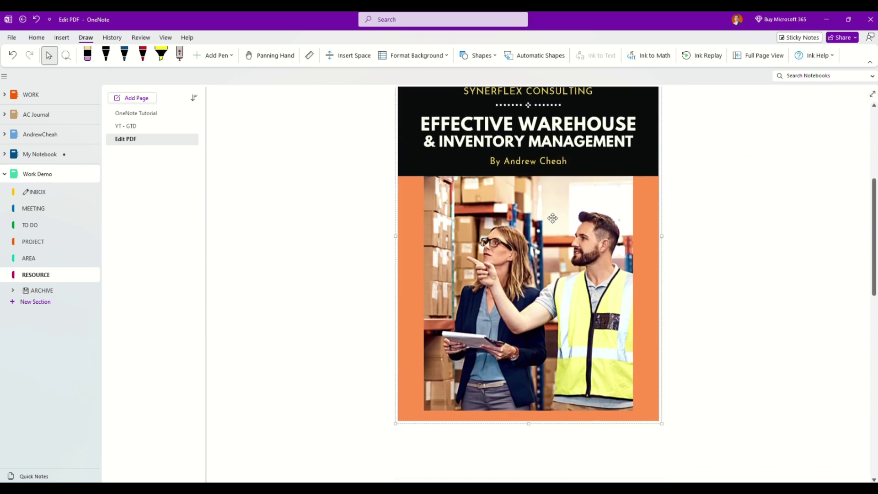
Step: Delete the book-cover image and move the PDF printout up under the Edit PDF title
key(Delete)
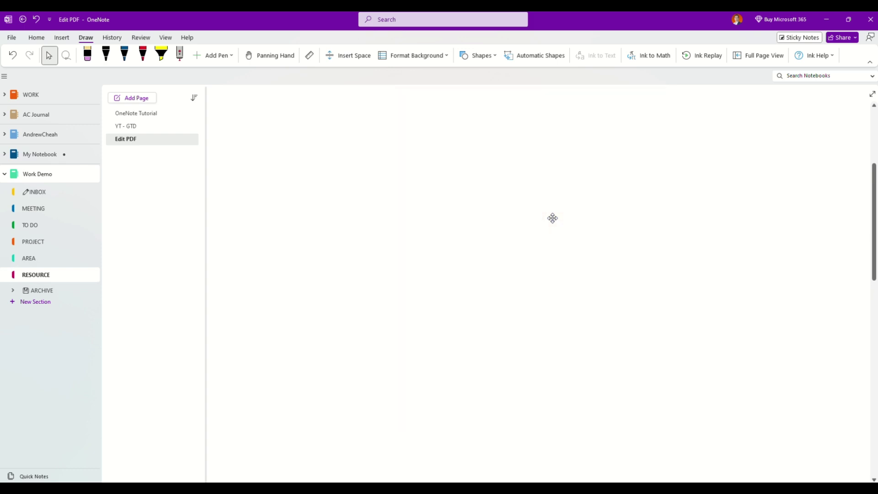
scroll(575, 259, down, 5)
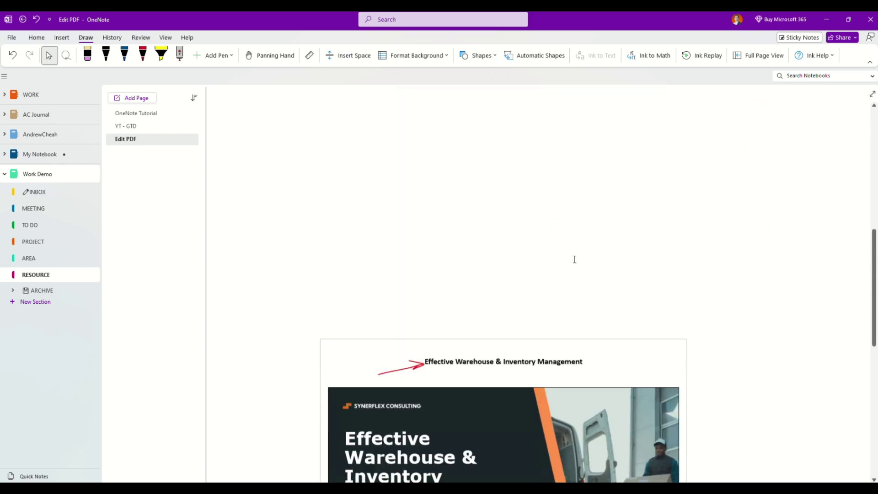
drag(496, 296, 406, 177)
scroll(660, 290, up, 5)
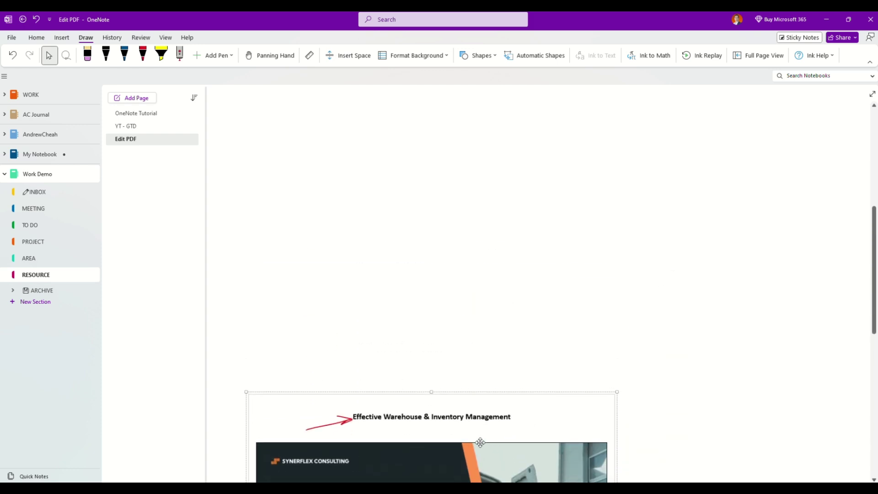
drag(480, 442, 465, 180)
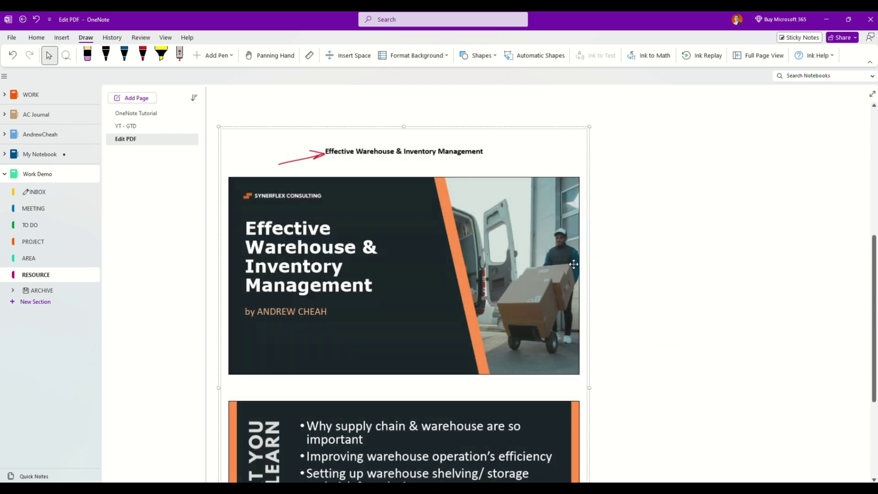
scroll(574, 263, up, 5)
drag(448, 421, 459, 166)
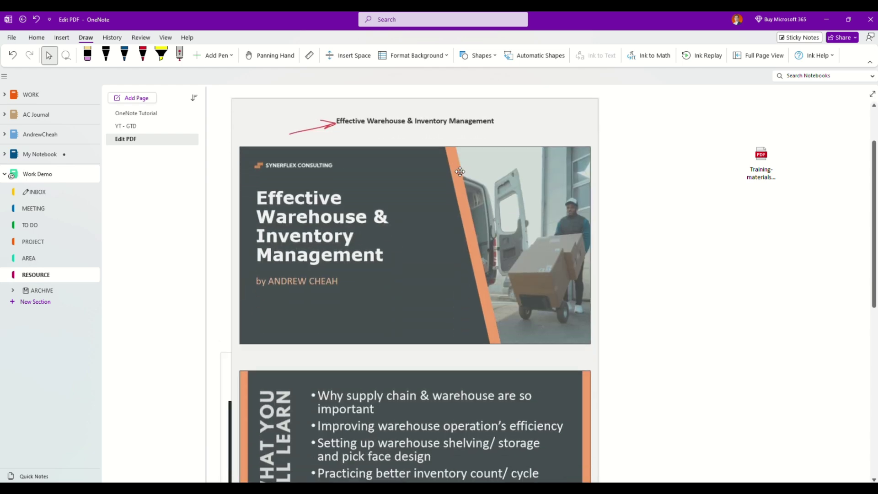
scroll(532, 268, up, 2)
scroll(533, 268, down, 1)
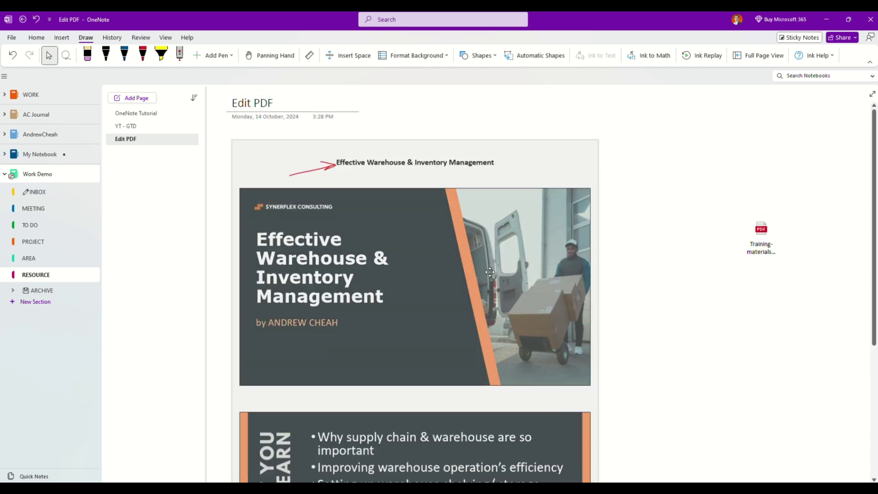
scroll(670, 345, down, 2)
scroll(670, 344, down, 6)
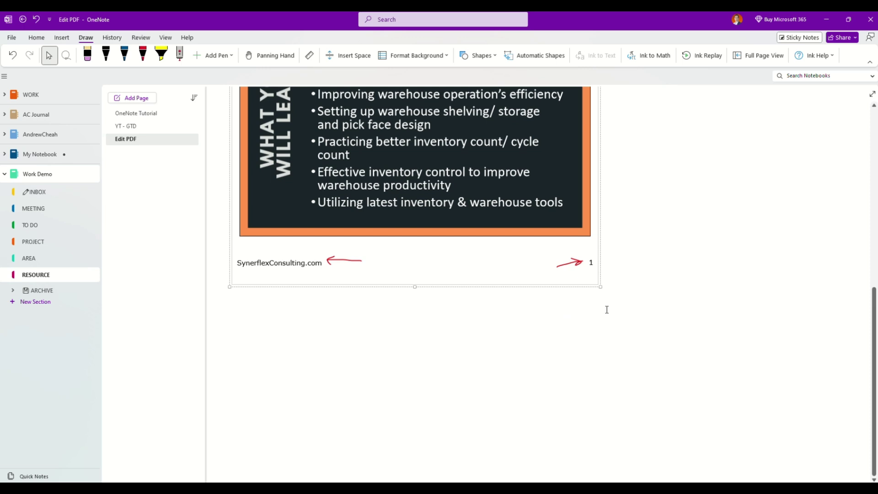
Step: Resize the printout larger so the slides appear bigger, then deselect it
drag(599, 289, 647, 353)
scroll(712, 296, up, 3)
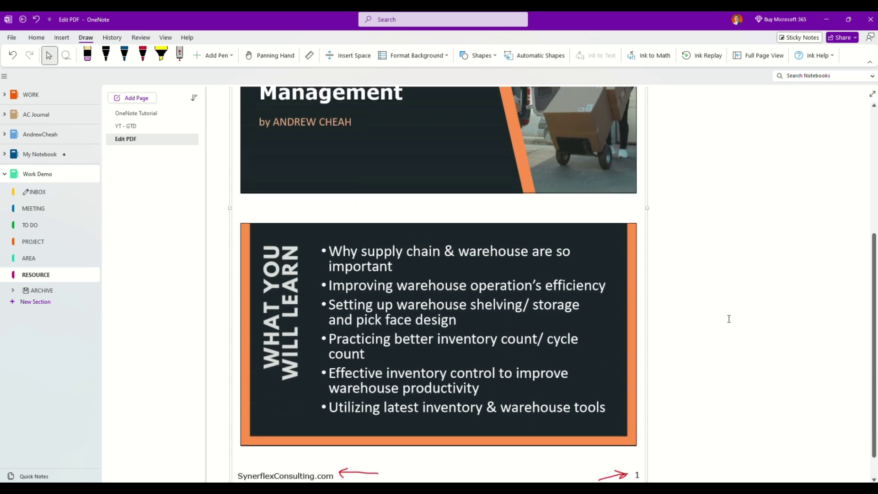
click(730, 318)
scroll(726, 298, down, 3)
scroll(724, 298, up, 3)
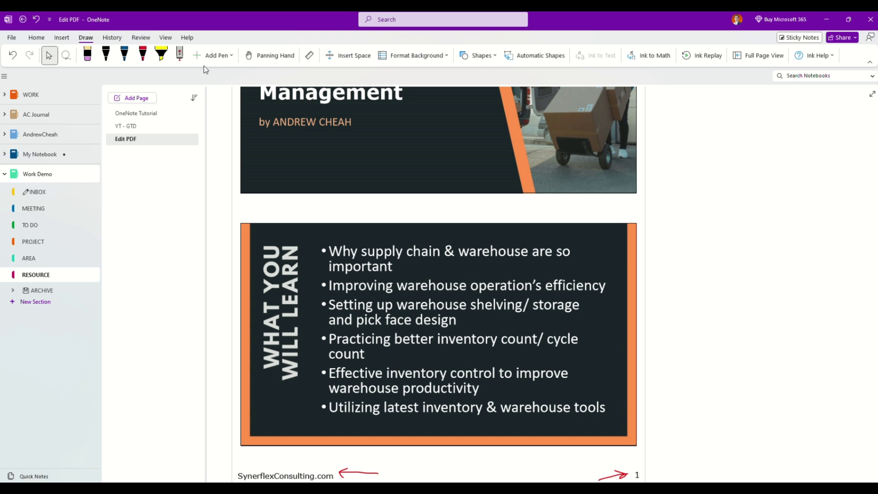
Step: Highlight the first bullet, 'Why supply chain & warehouse are so', in yellow
click(160, 56)
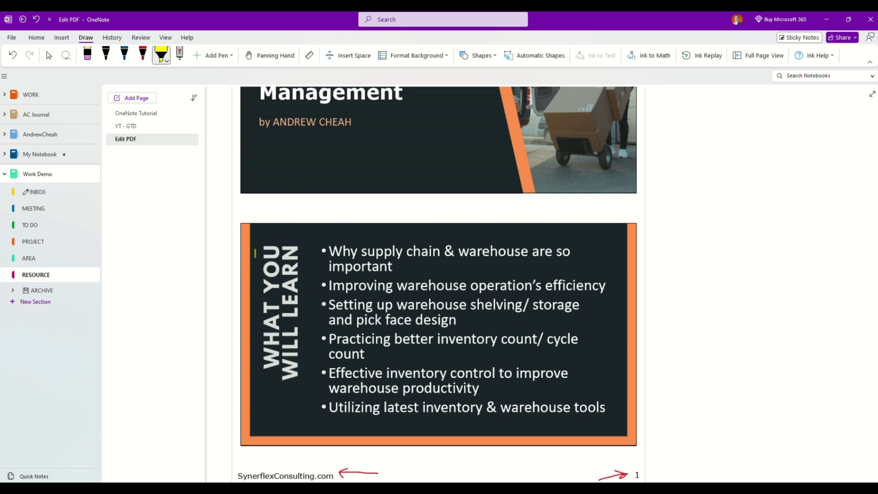
drag(328, 253, 575, 254)
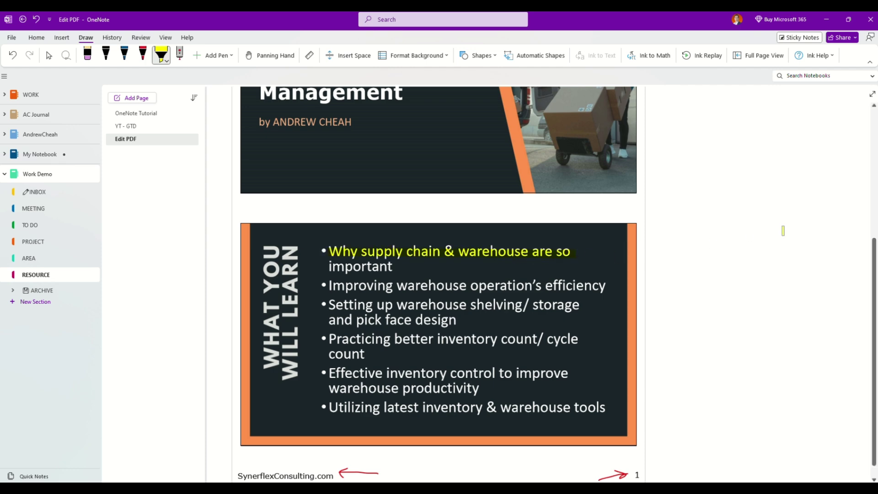
click(144, 56)
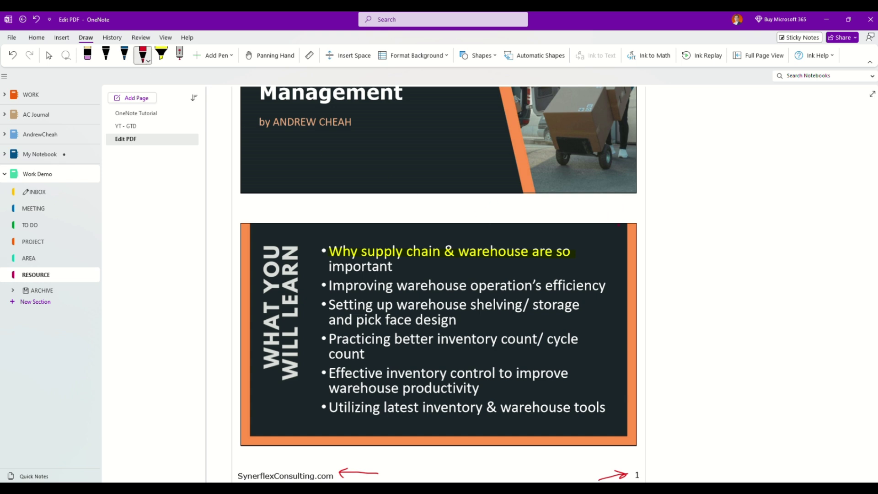
Step: Draw a red ink arrow to the first bullet and handwrite 'Important' in the right margin
mouse_move(690, 206)
mouse_down()
mouse_move(596, 247)
mouse_move(607, 254)
mouse_up()
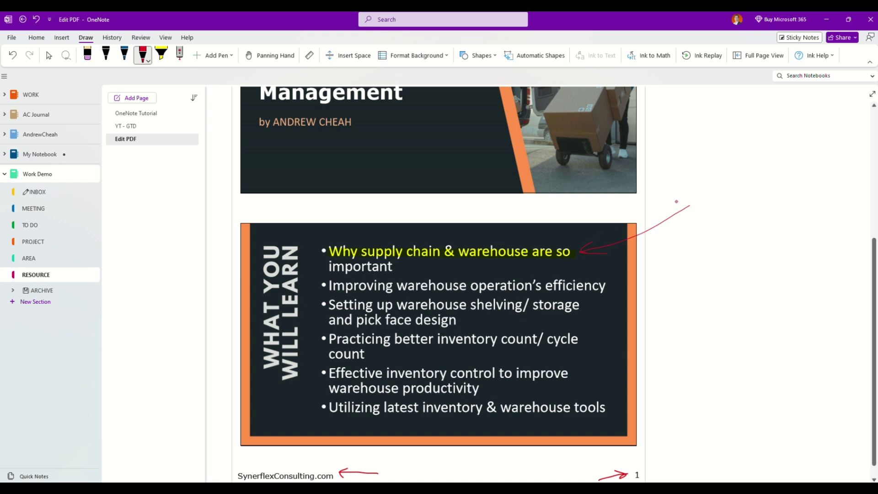
drag(695, 188, 695, 209)
mouse_move(703, 198)
mouse_down()
mouse_move(722, 211)
mouse_move(747, 195)
mouse_move(751, 205)
mouse_move(788, 198)
mouse_move(792, 207)
mouse_move(794, 193)
mouse_up()
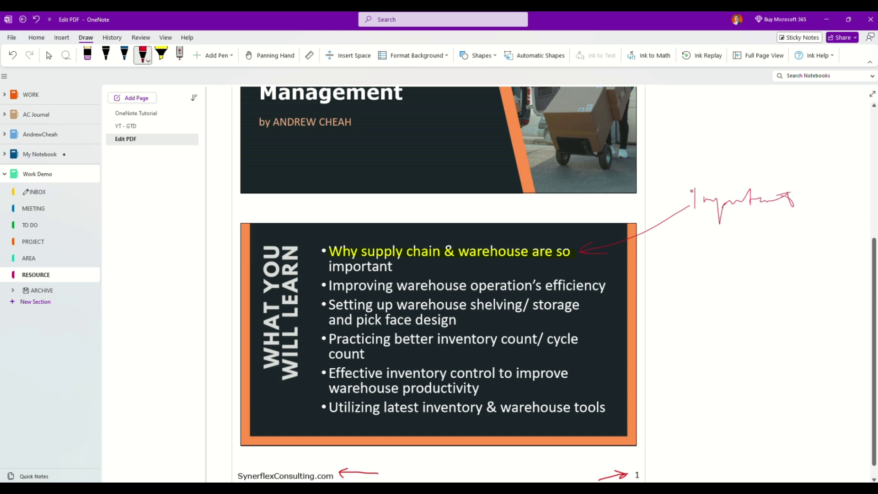
drag(692, 191, 706, 207)
click(56, 38)
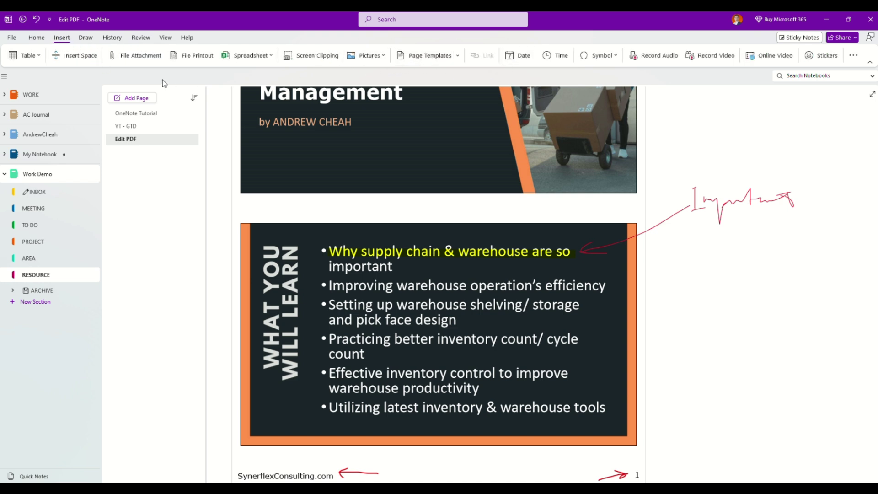
Step: Select the red arrow stroke and nudge it slightly into place
click(35, 38)
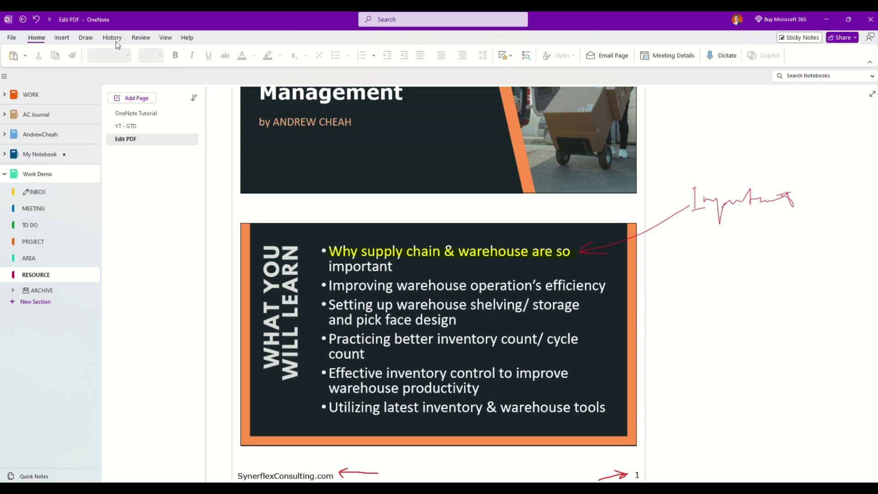
click(84, 42)
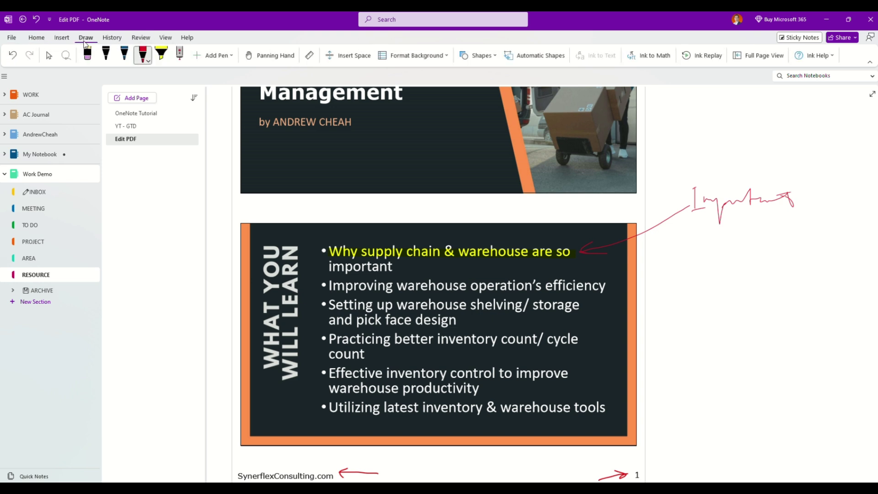
click(49, 56)
click(658, 229)
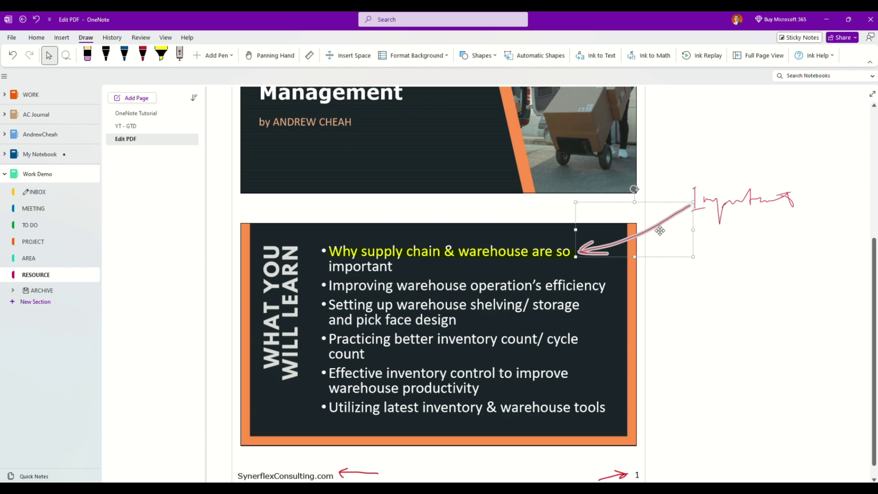
drag(660, 231, 659, 229)
Step: Type 'Important note' in a new text box in the right margin and select it
click(685, 284)
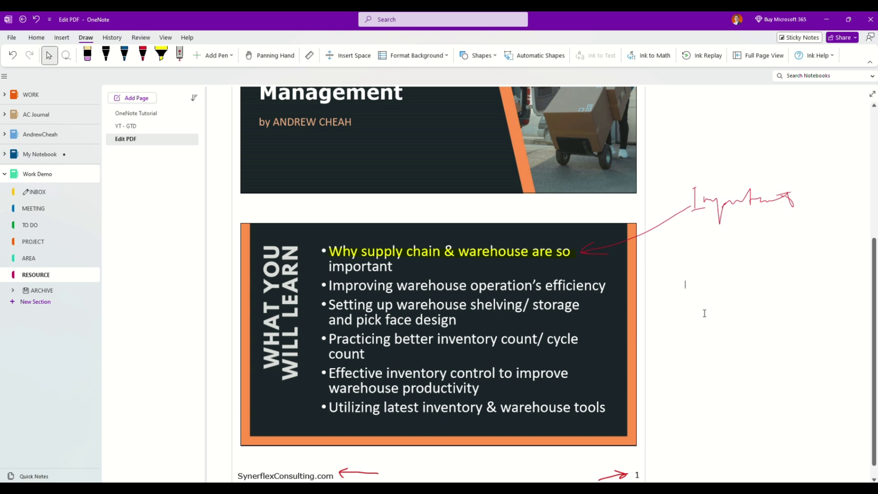
text(Important)
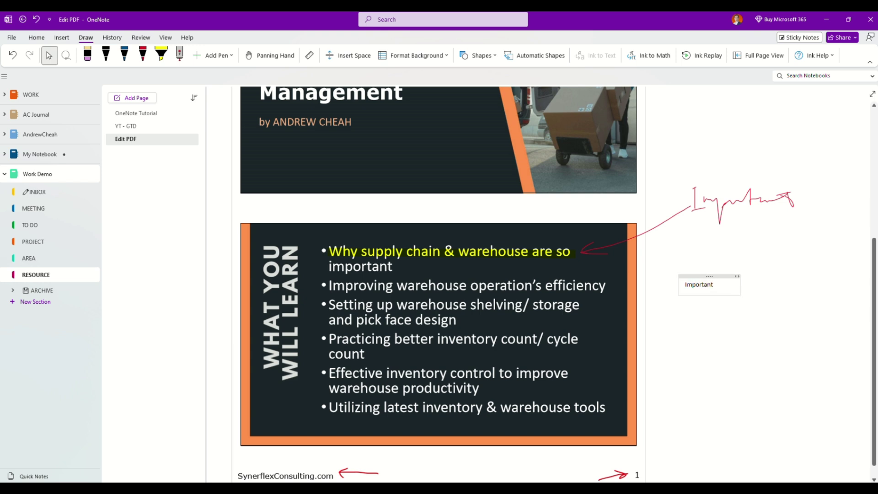
text( note)
double_click(721, 284)
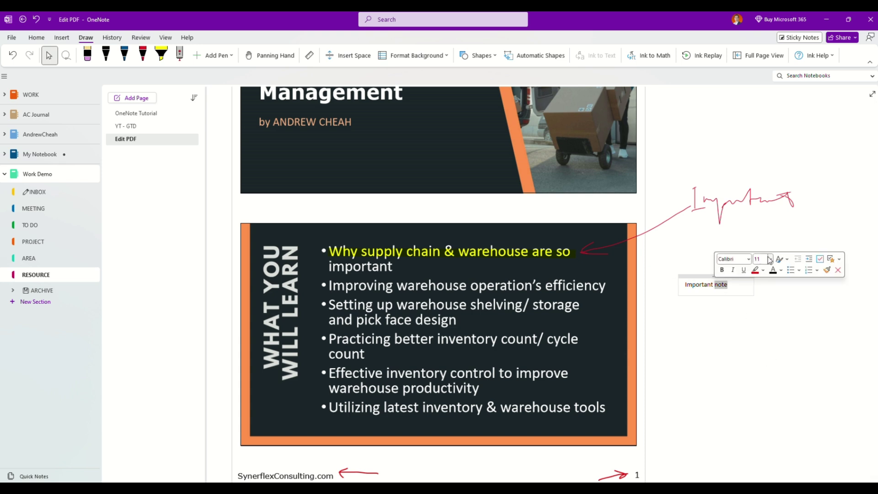
click(718, 284)
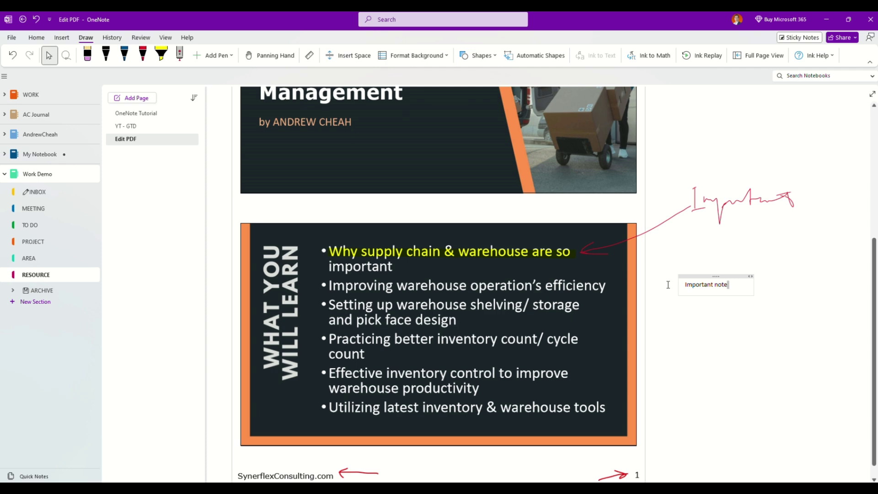
drag(685, 284, 728, 284)
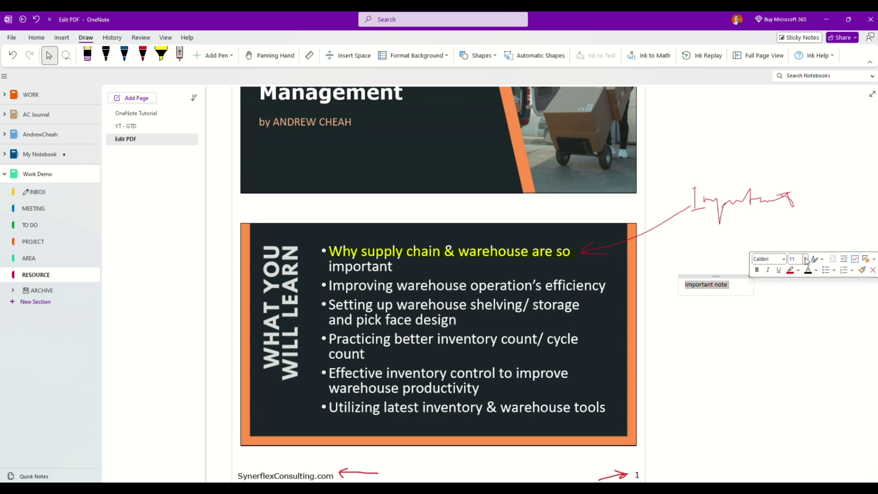
Step: Format the note text as size 18, bold, in orange-red
click(806, 260)
click(798, 377)
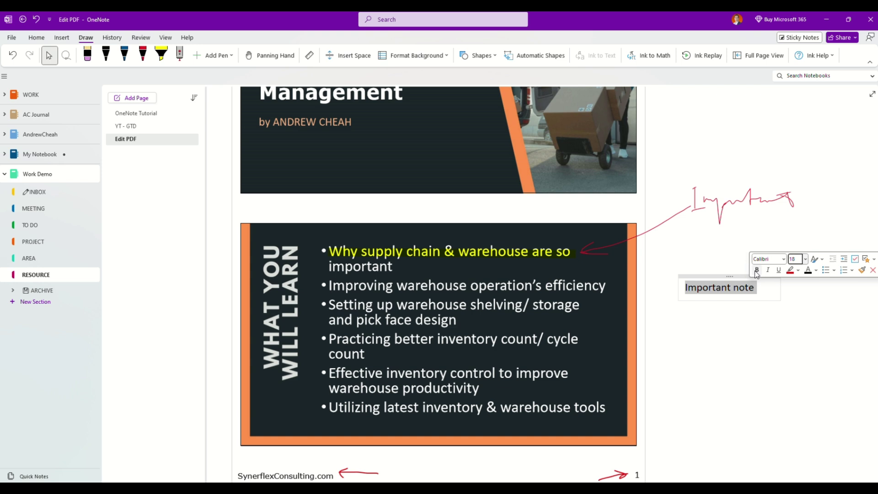
key(ctrl+b)
click(817, 270)
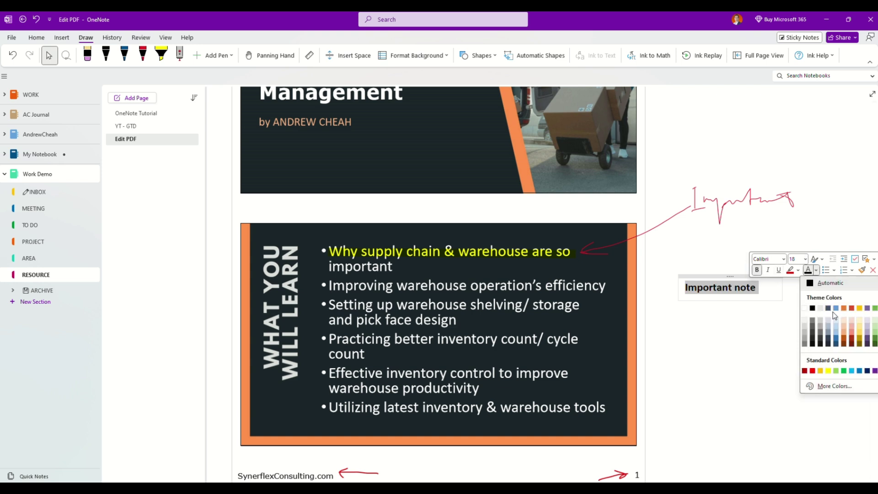
click(852, 309)
click(773, 329)
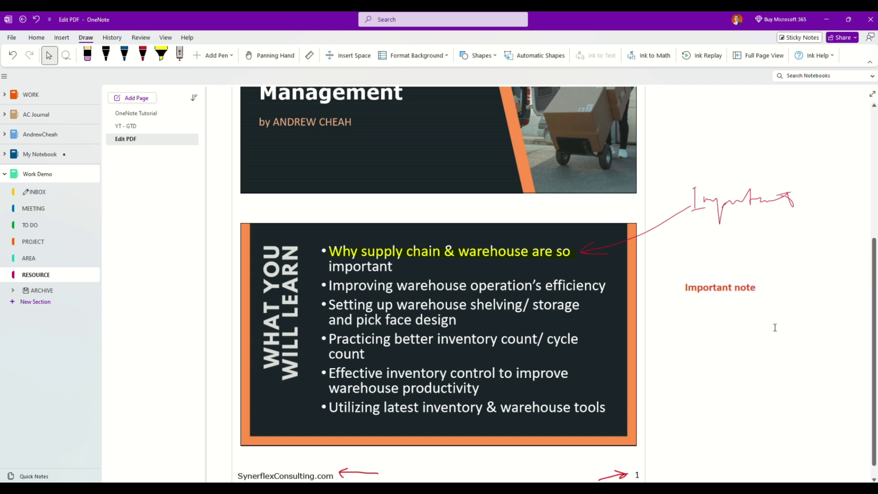
Step: Move the Important note onto the slide's top-right corner
drag(730, 275, 554, 220)
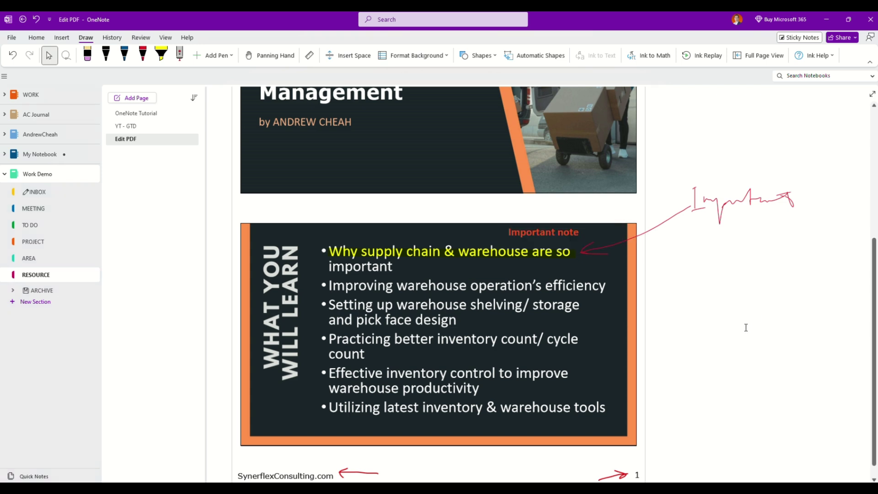
click(508, 231)
click(509, 232)
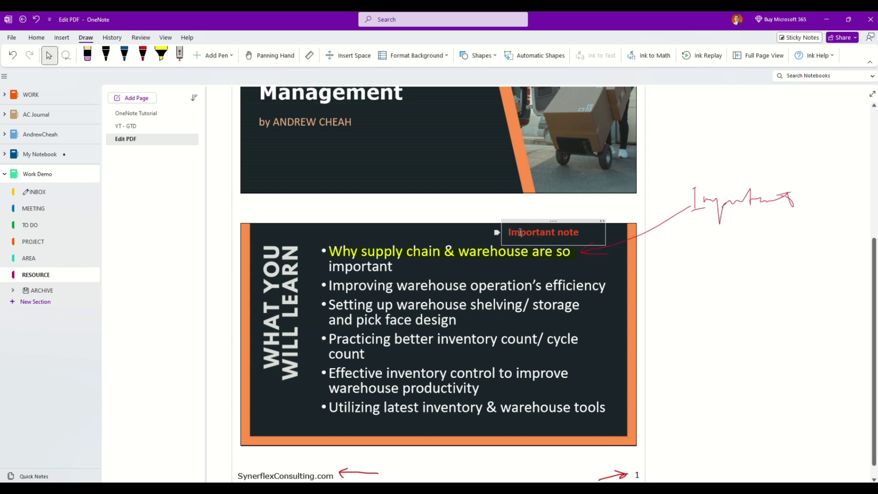
Step: Tag the 'Important note' text with the Important tag and open the Tags Summary pane
click(62, 38)
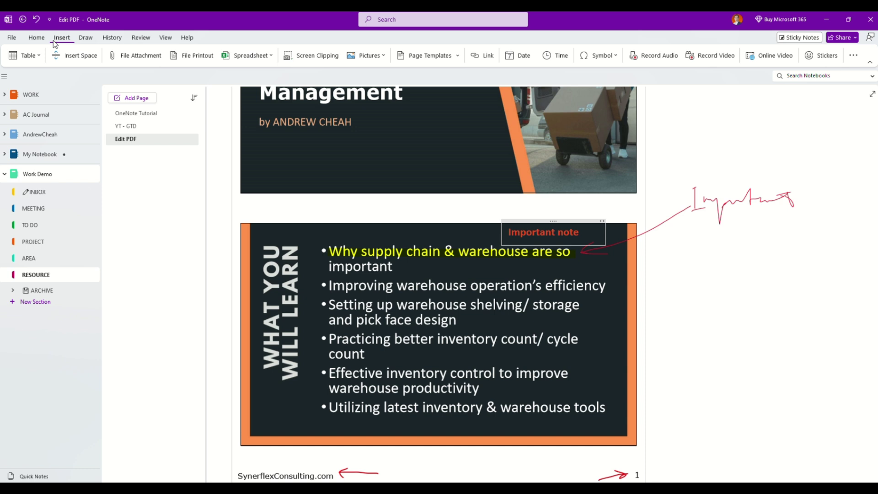
click(37, 39)
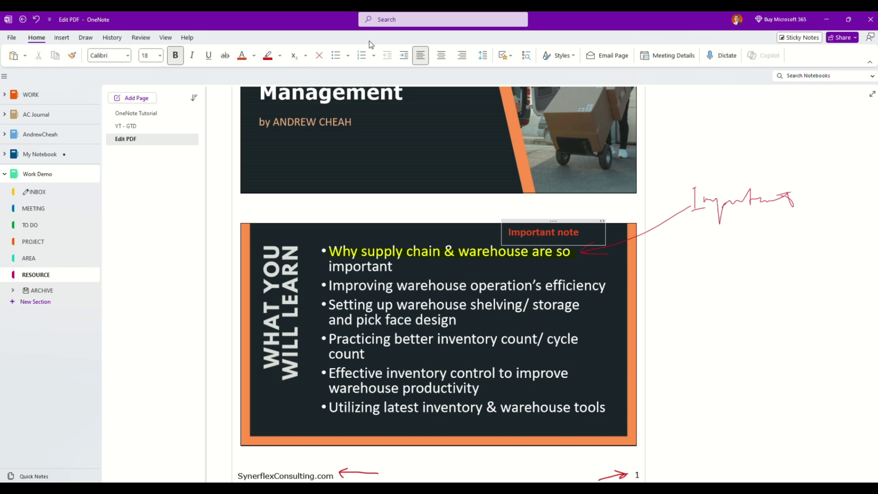
click(510, 57)
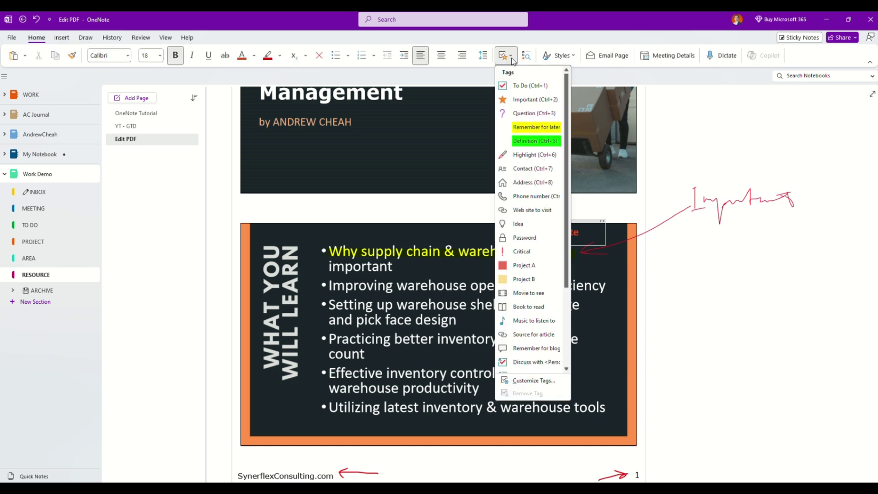
click(530, 99)
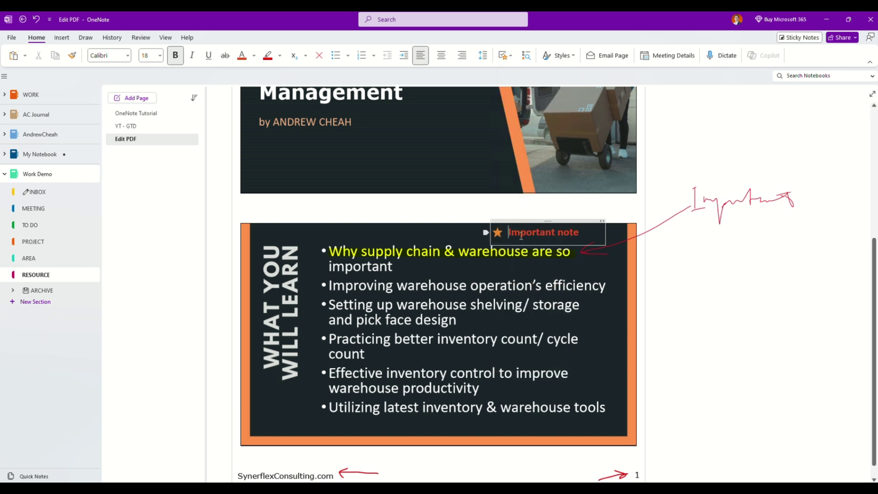
click(706, 287)
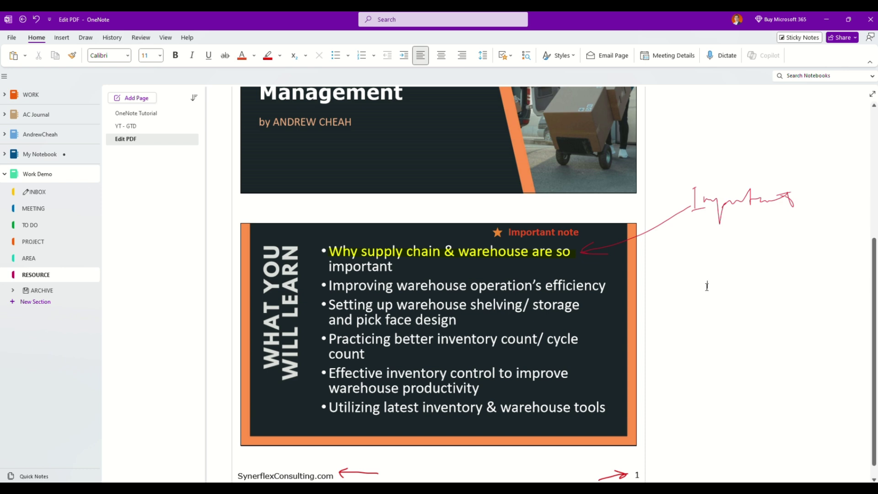
click(526, 57)
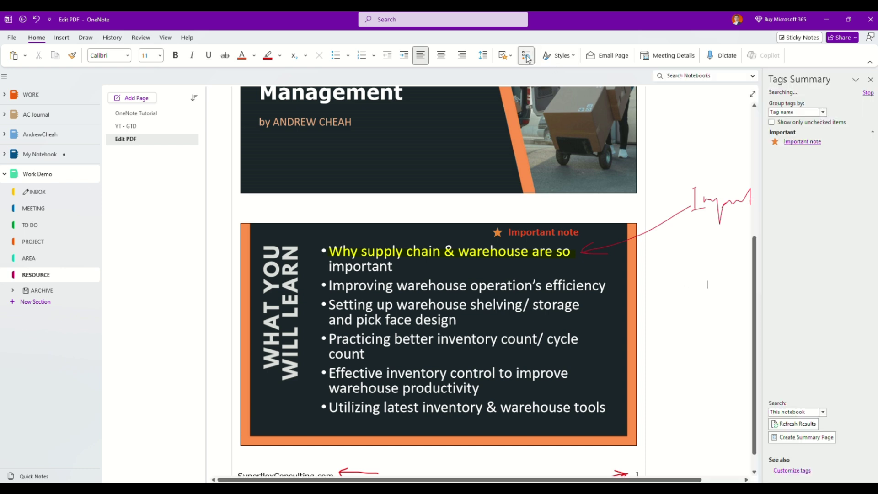
click(804, 142)
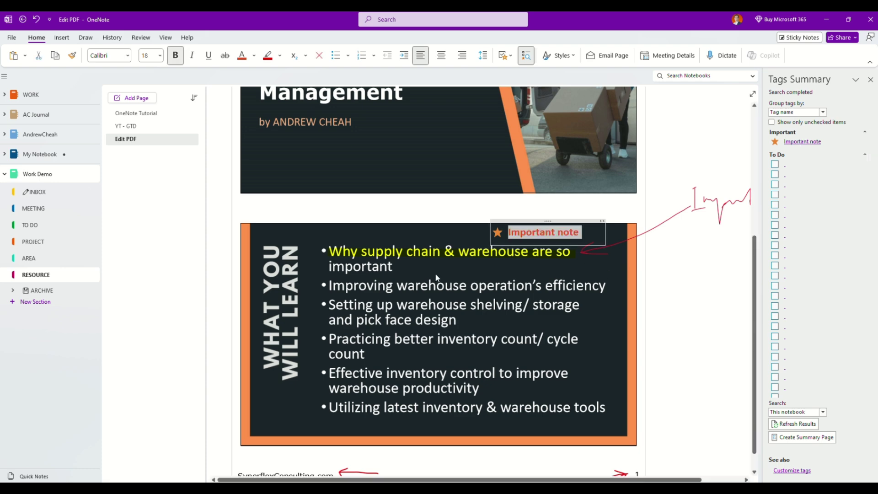
click(137, 127)
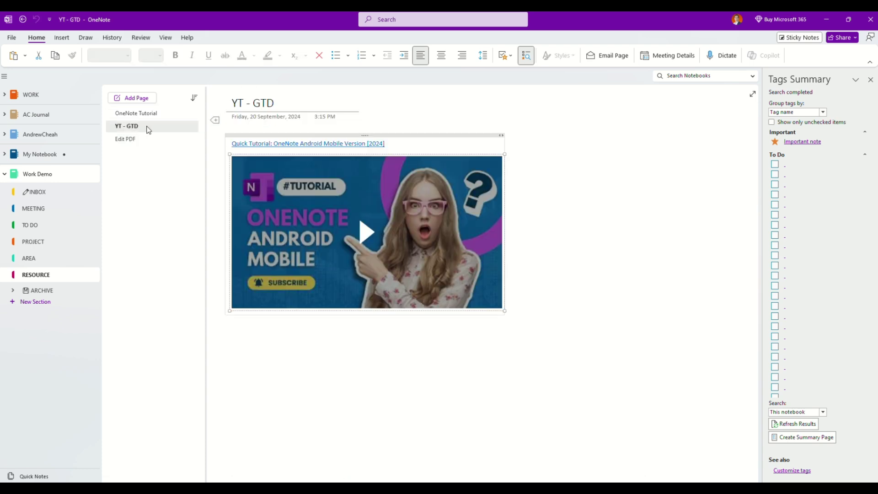
click(809, 143)
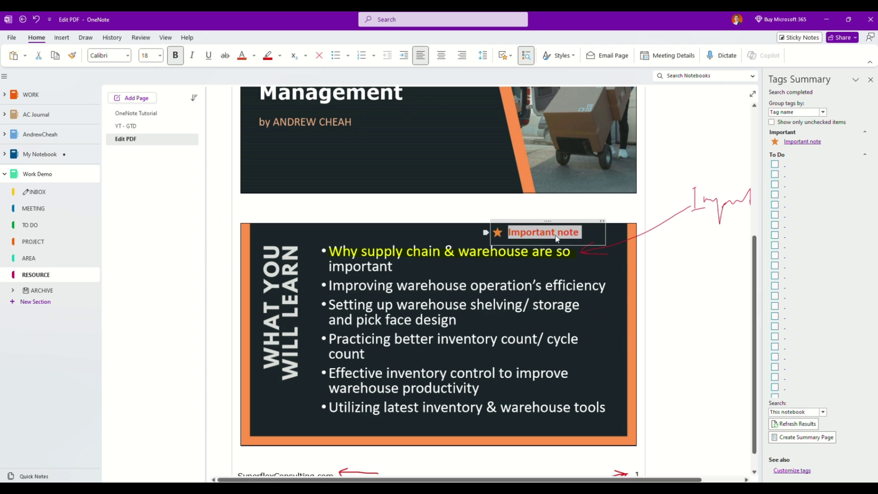
click(698, 284)
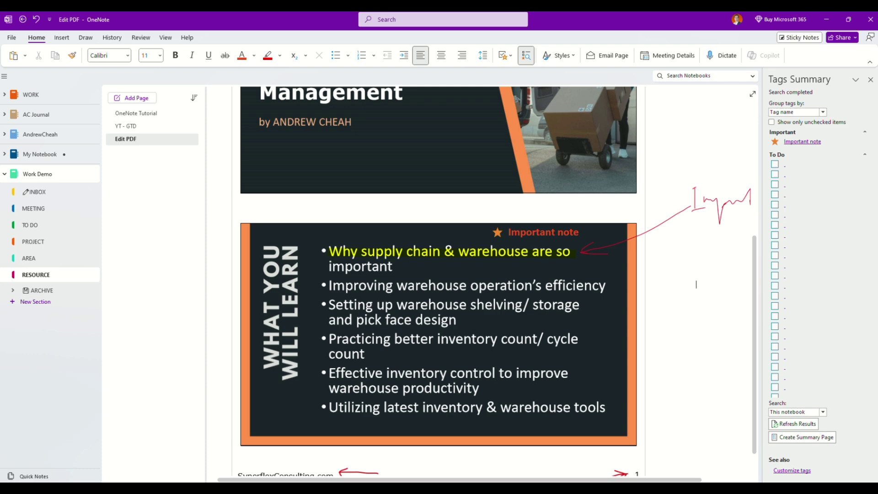
Step: Close the Tags Summary pane and place the PDF attachment beside the first slide
click(871, 79)
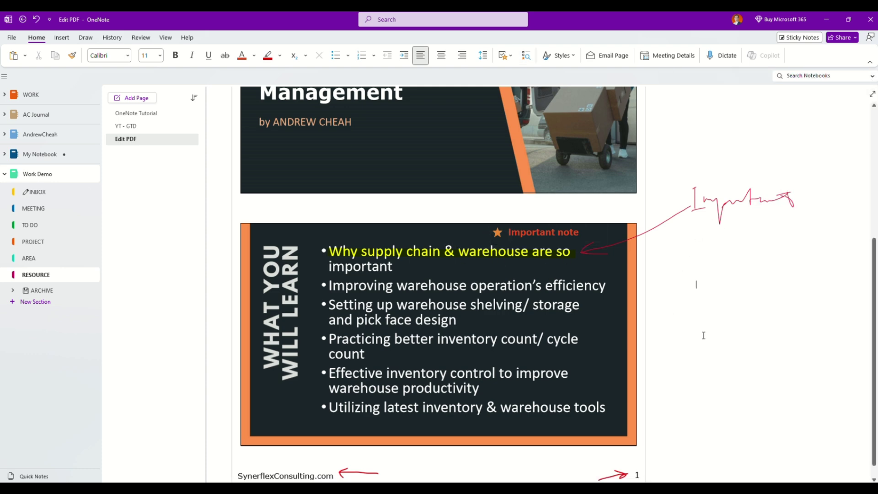
scroll(704, 335, down, 4)
scroll(704, 335, up, 7)
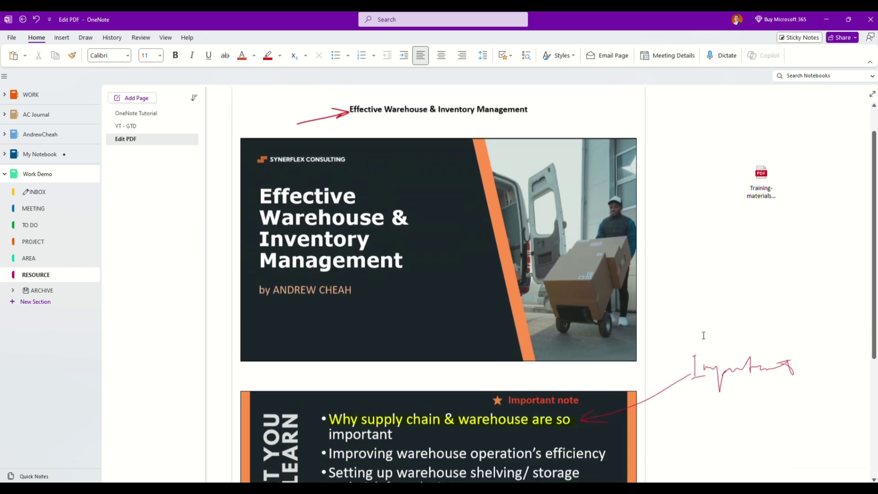
scroll(704, 336, down, 1)
scroll(704, 335, up, 3)
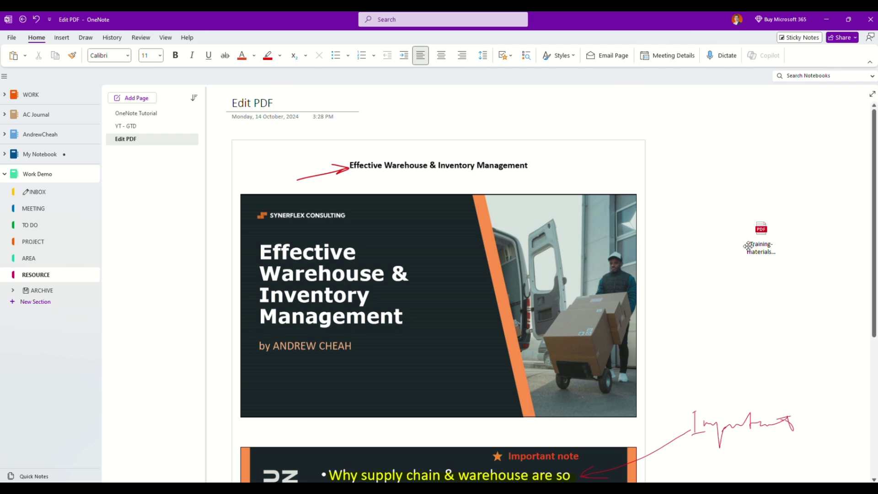
drag(761, 230, 679, 159)
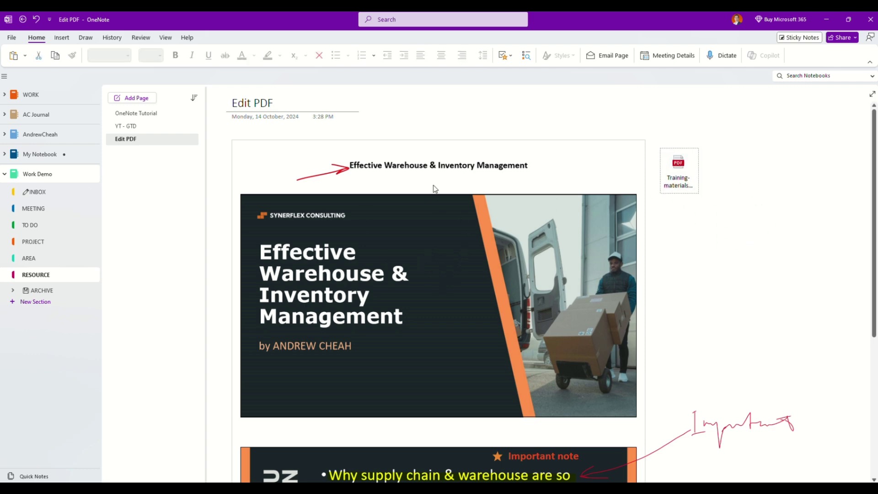